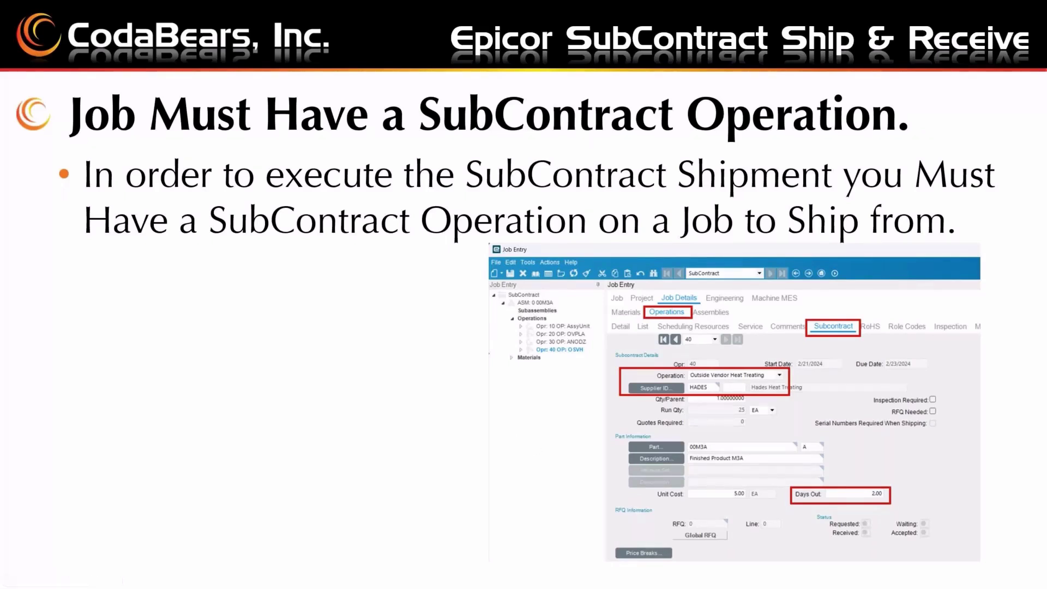
Step: Advance the slideshow to the 'SubContract Shipment' slide on entering supplier and Job/Op details
click(424, 255)
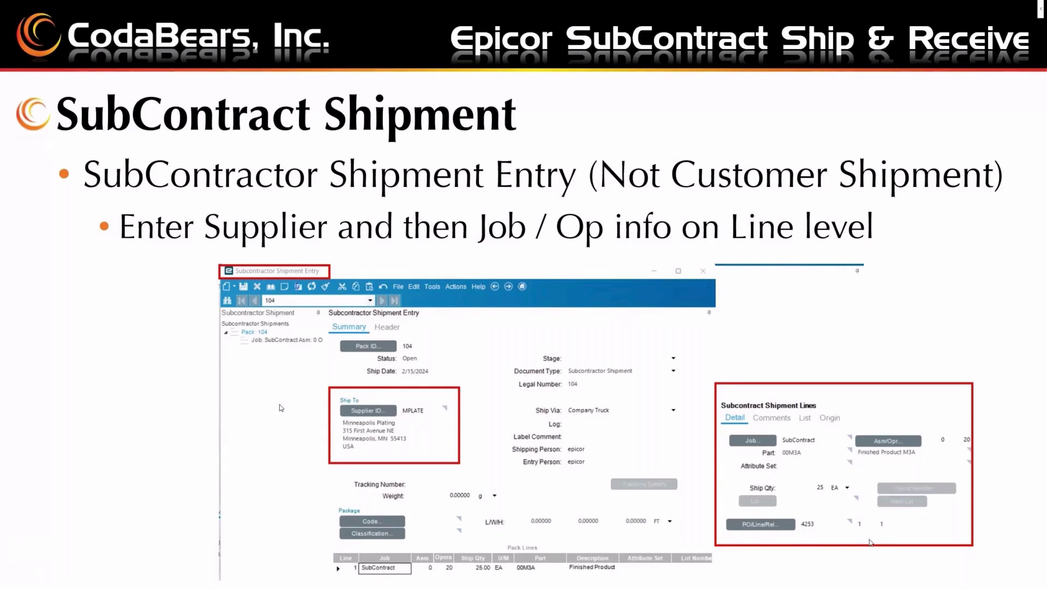
Step: Move the slideshow on to the 'SubContract Receiving' slide
key(Right)
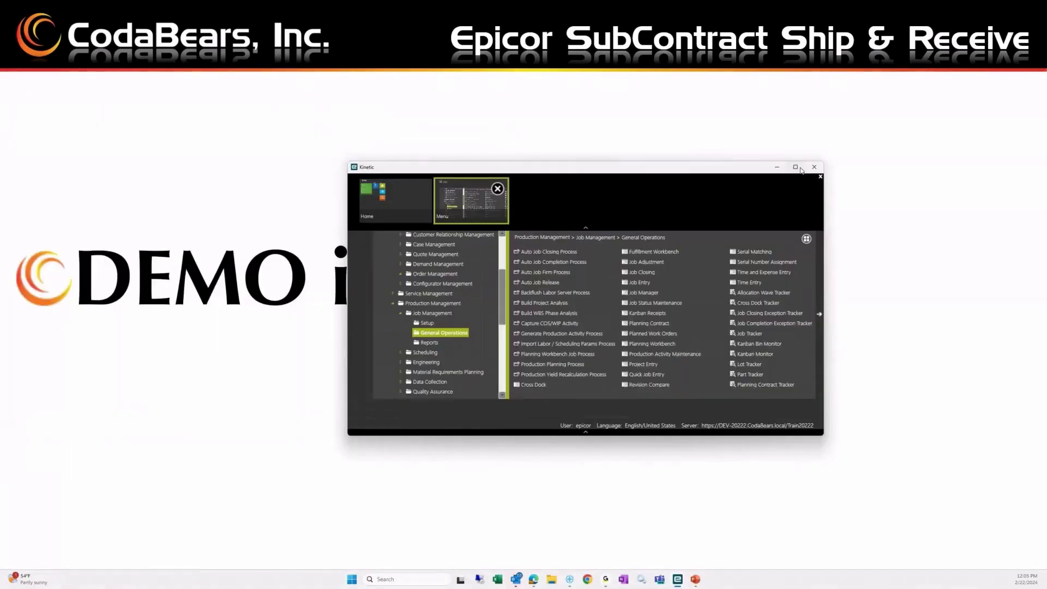
Step: Maximize Kinetic and Job Tracker to show operation 40's subcontract PO 4254 for 25 EA
click(799, 168)
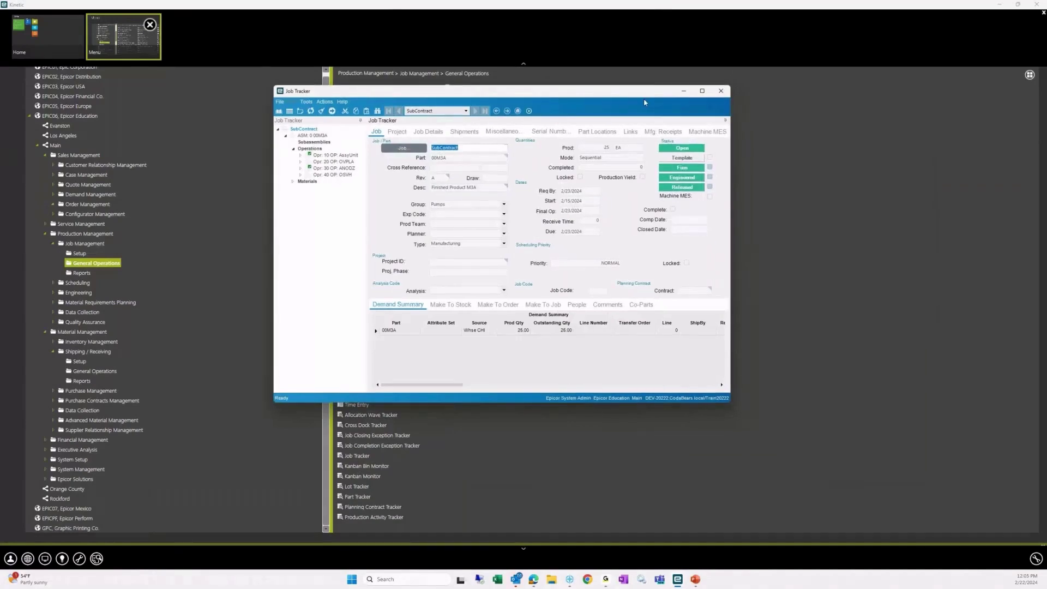
double_click(644, 92)
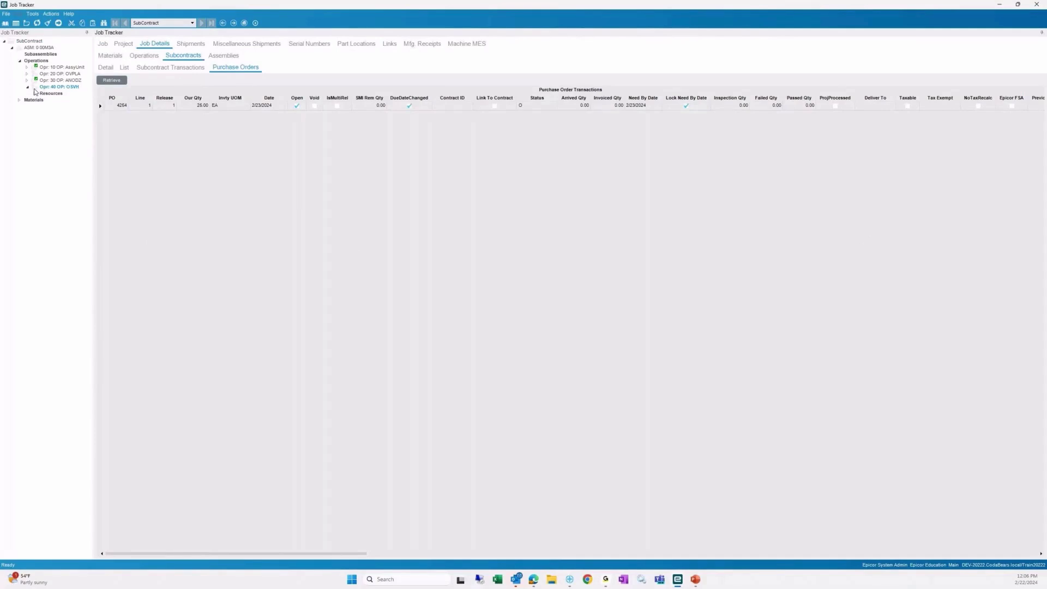
Step: Review operation 40's subcontract detail and PO, confirm no transactions exist, and restore the window
click(106, 69)
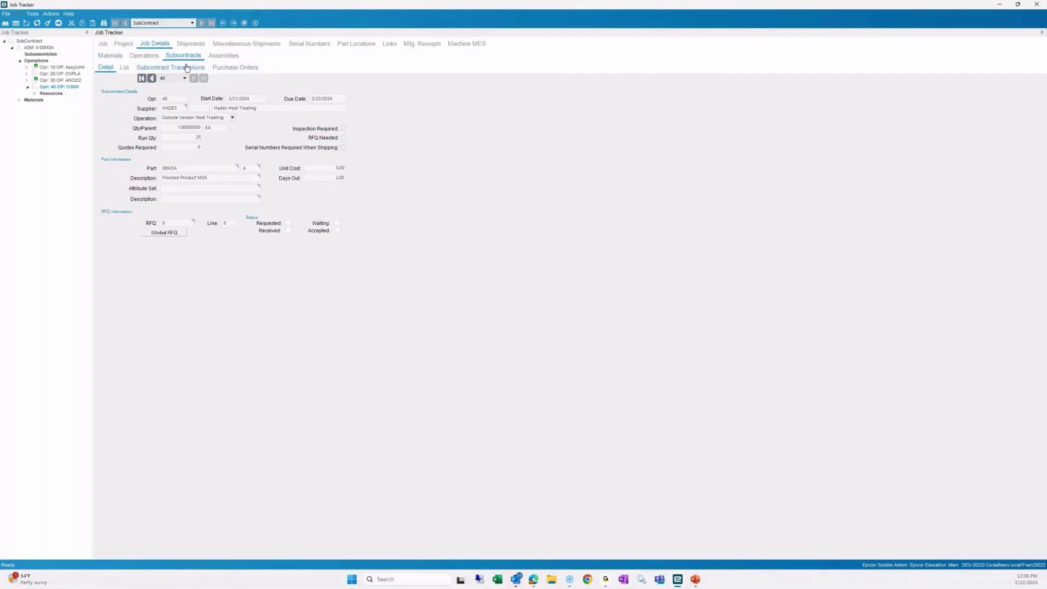
click(235, 70)
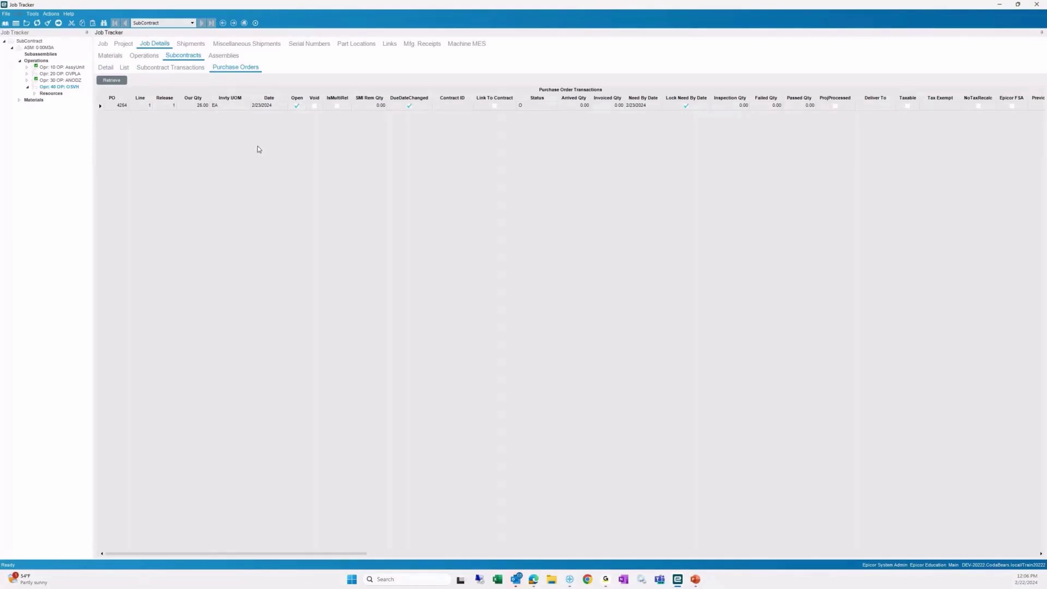
click(166, 67)
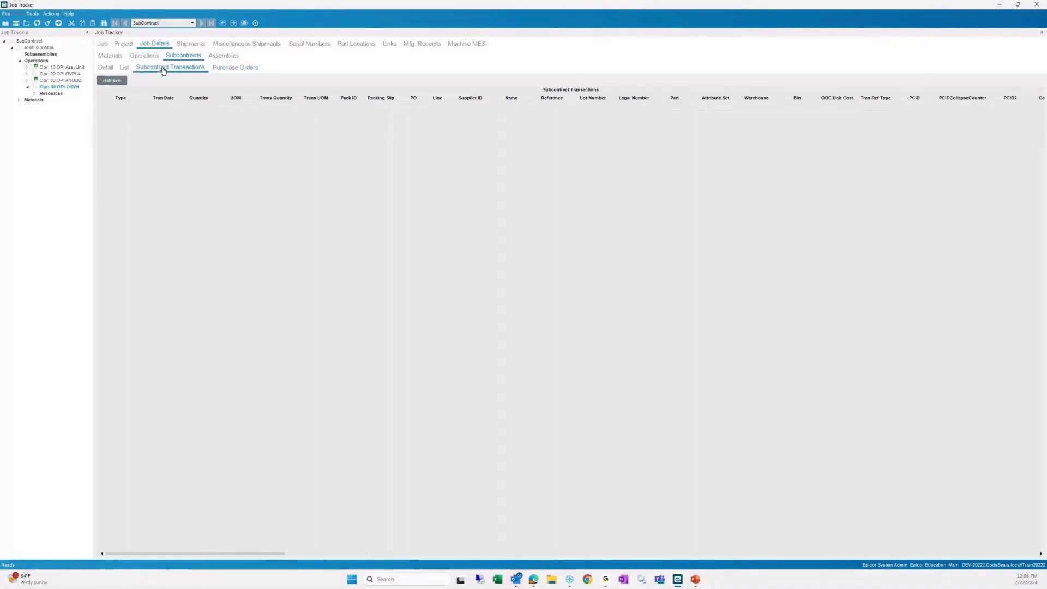
click(117, 84)
drag(468, 4, 526, 173)
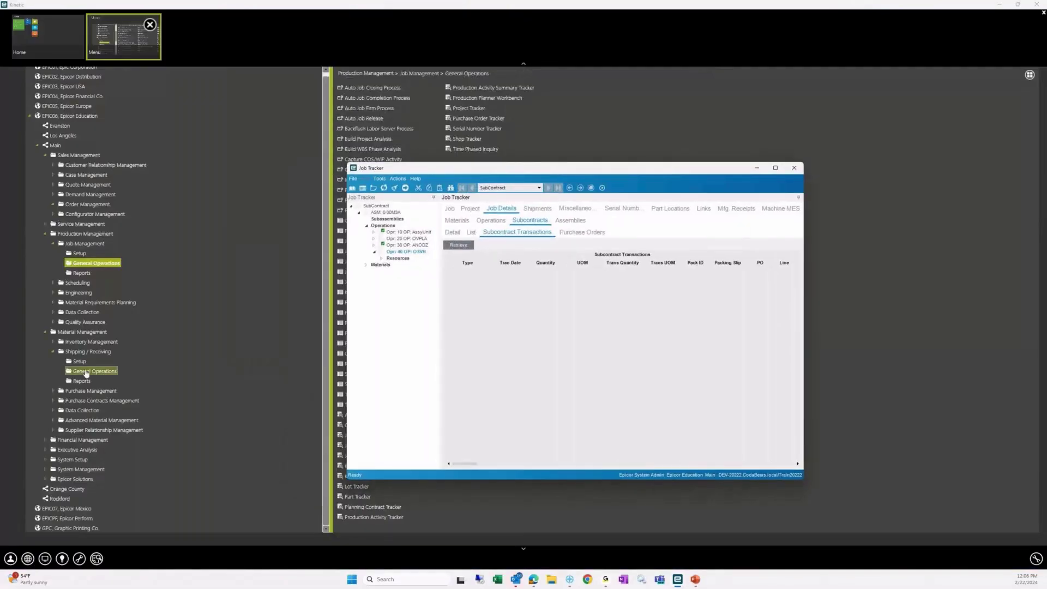
Step: Start subcontractor shipment pack 105 for supplier 'hades' (Hades Heat Treating) via Company Truck
click(96, 371)
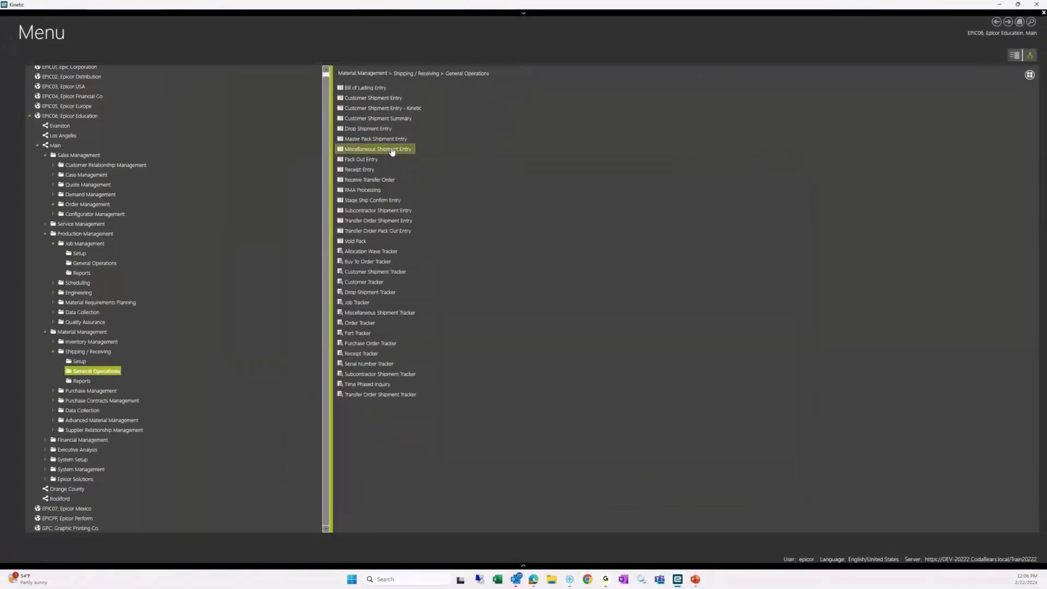
click(377, 210)
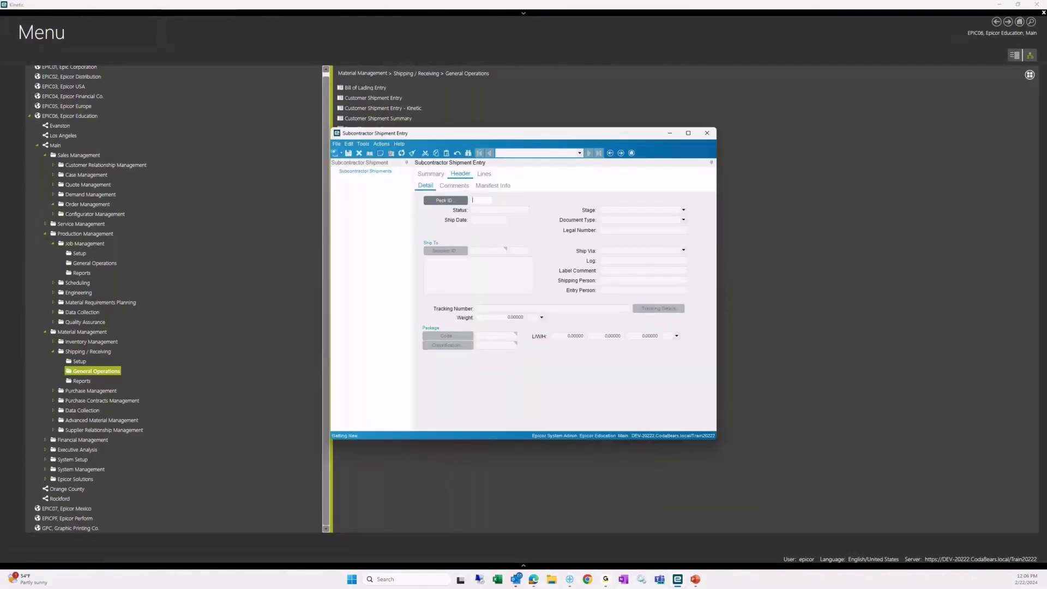
click(335, 154)
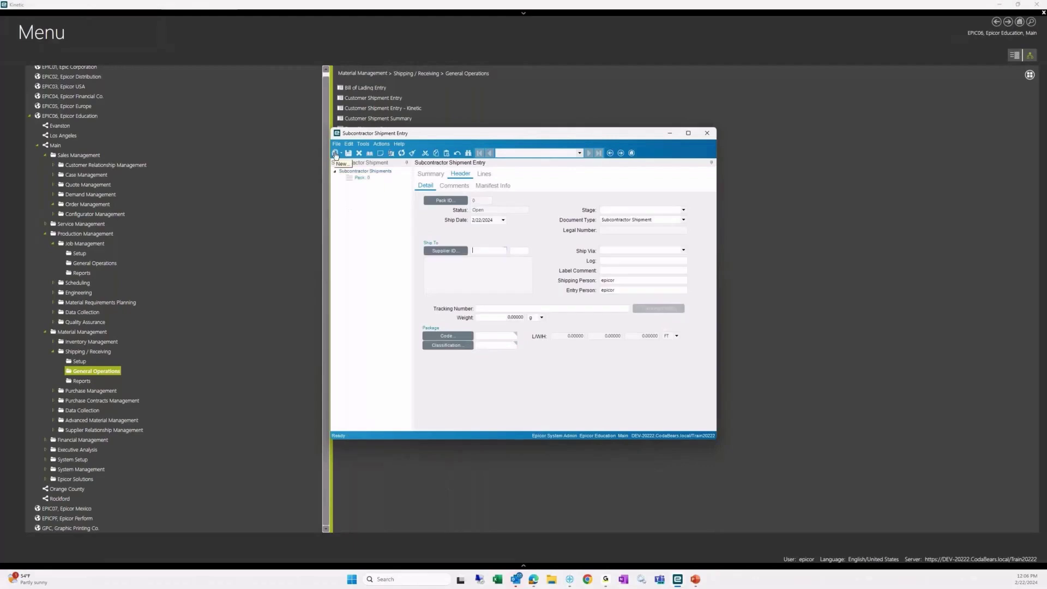
click(494, 248)
text(hades)
key(Tab)
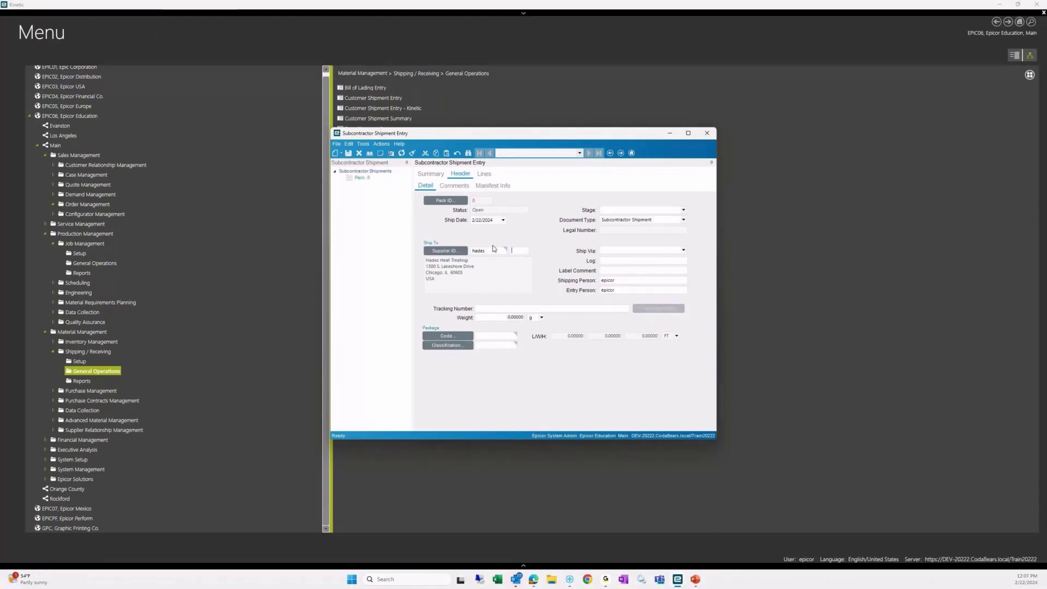
click(684, 250)
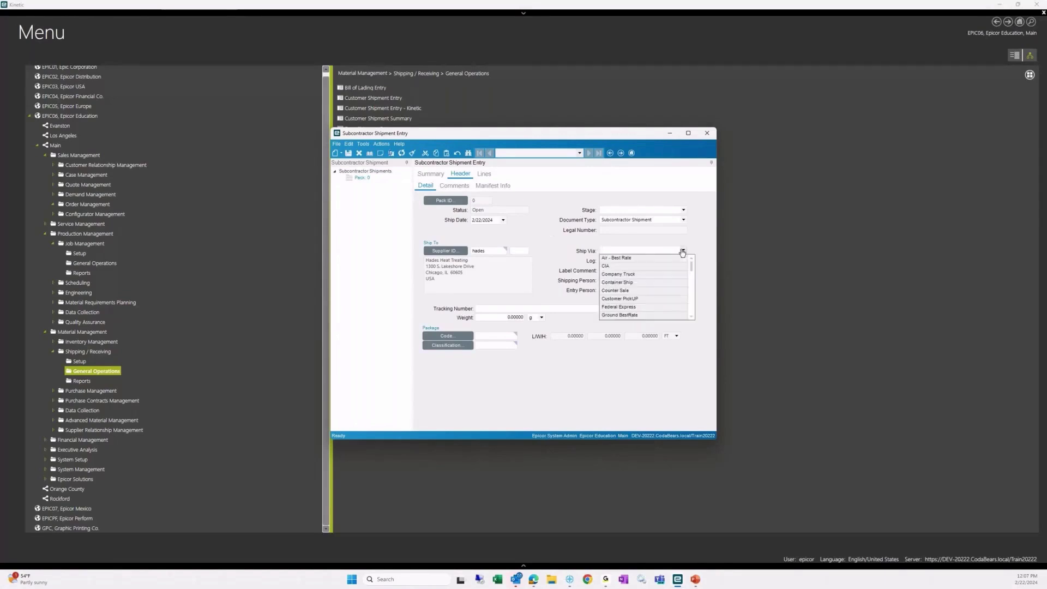
click(622, 274)
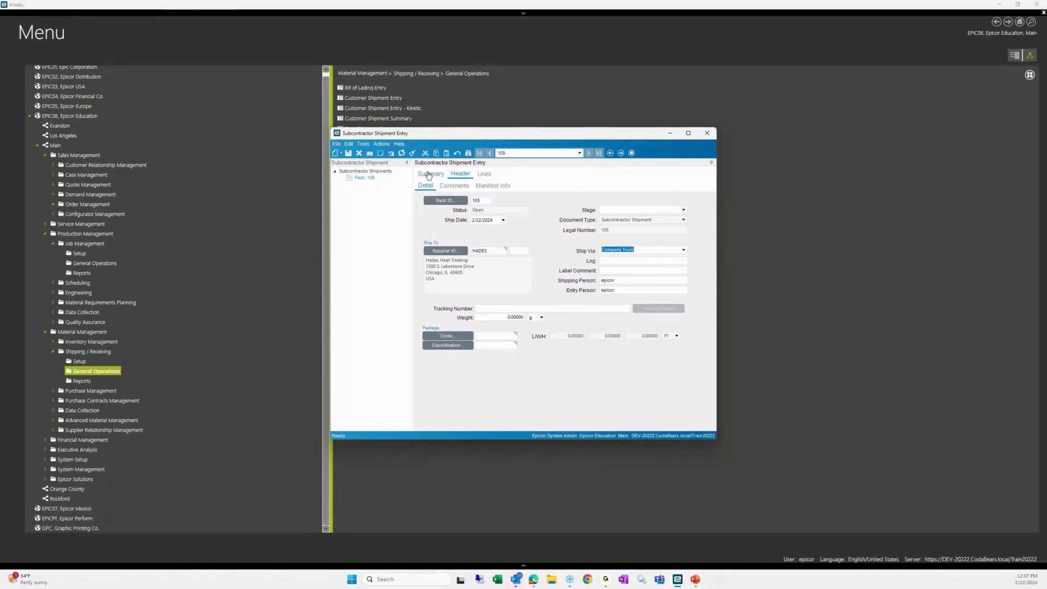
click(485, 200)
Step: Add and save a pack line for job 'subcontract' operation 40, shipping 25 EA against PO 4254
click(483, 173)
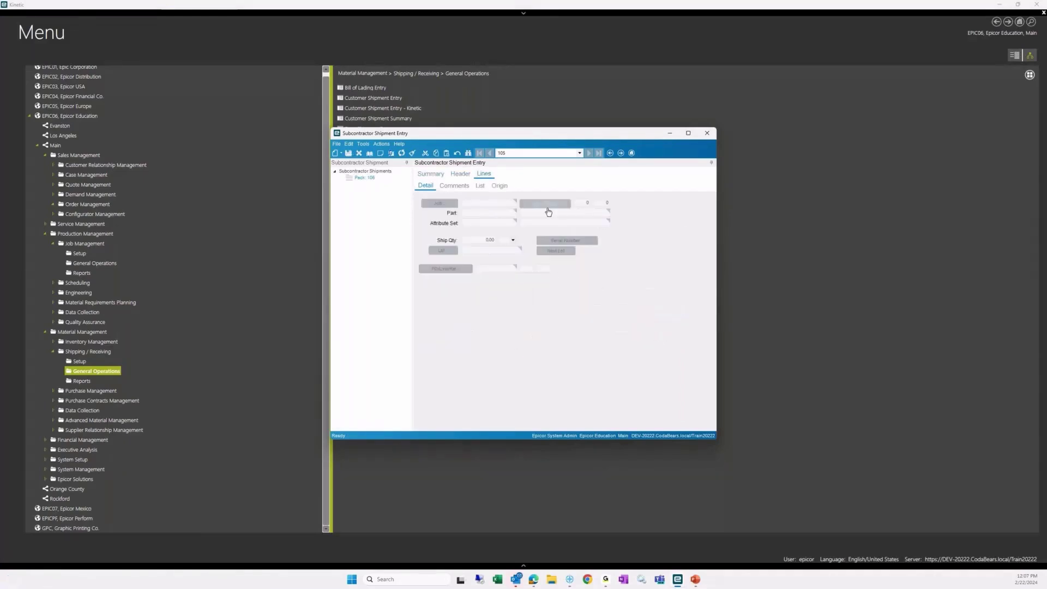
click(341, 154)
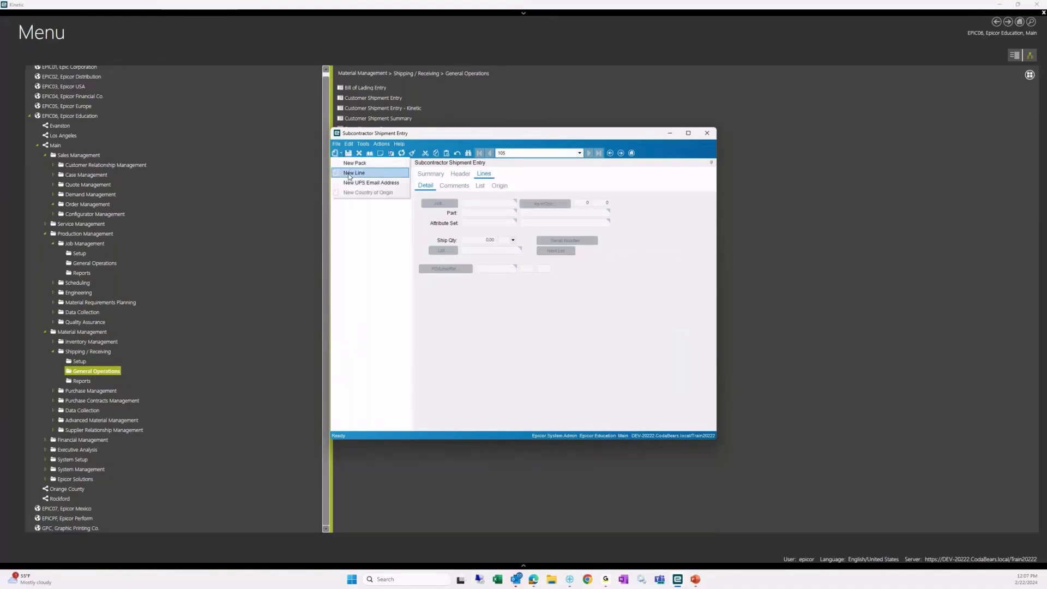
click(354, 172)
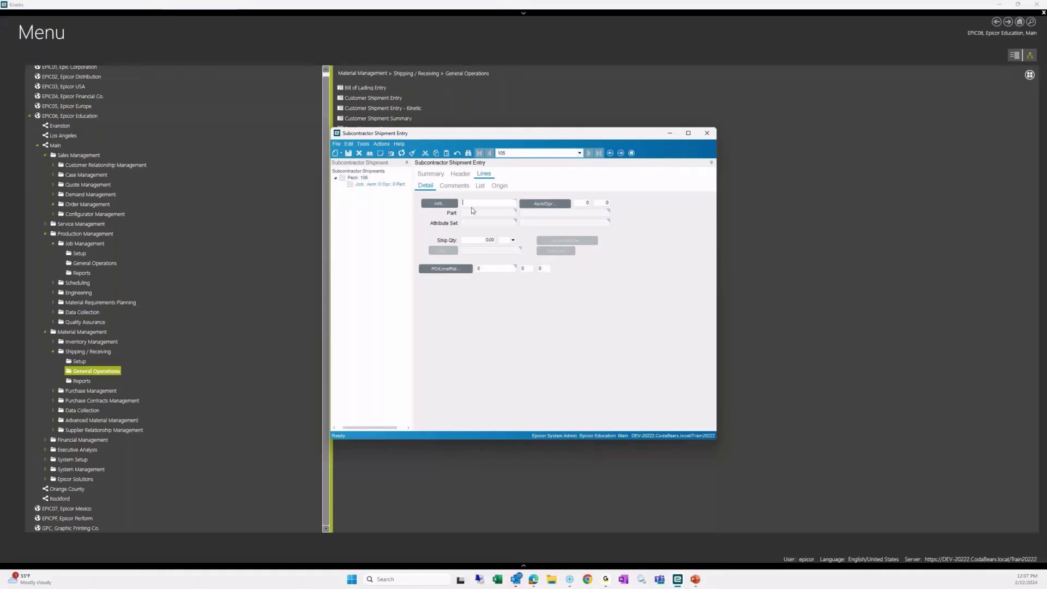
text(subcontract)
key(Tab)
click(558, 205)
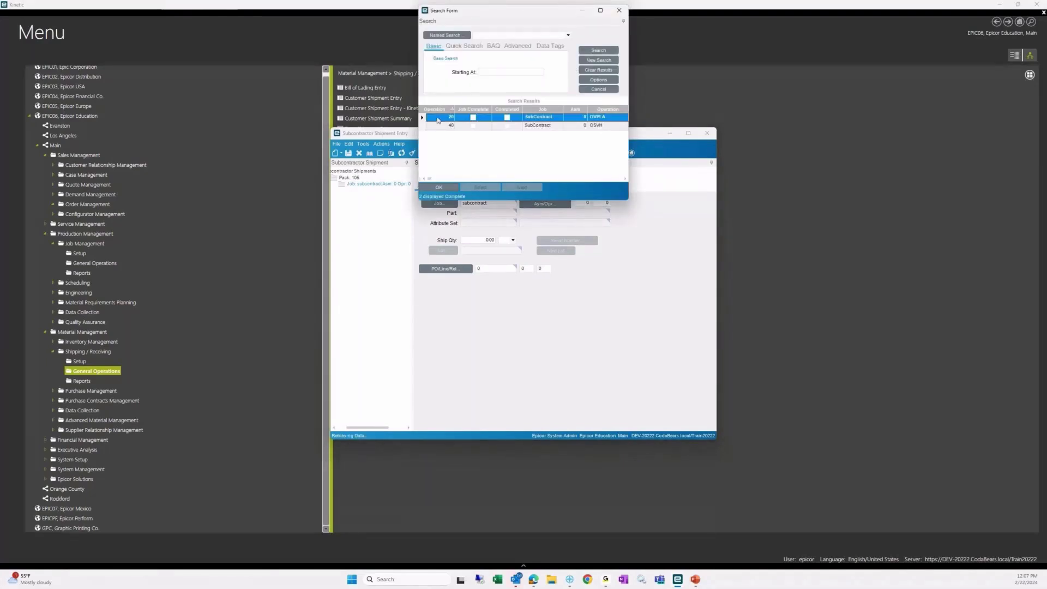
click(452, 125)
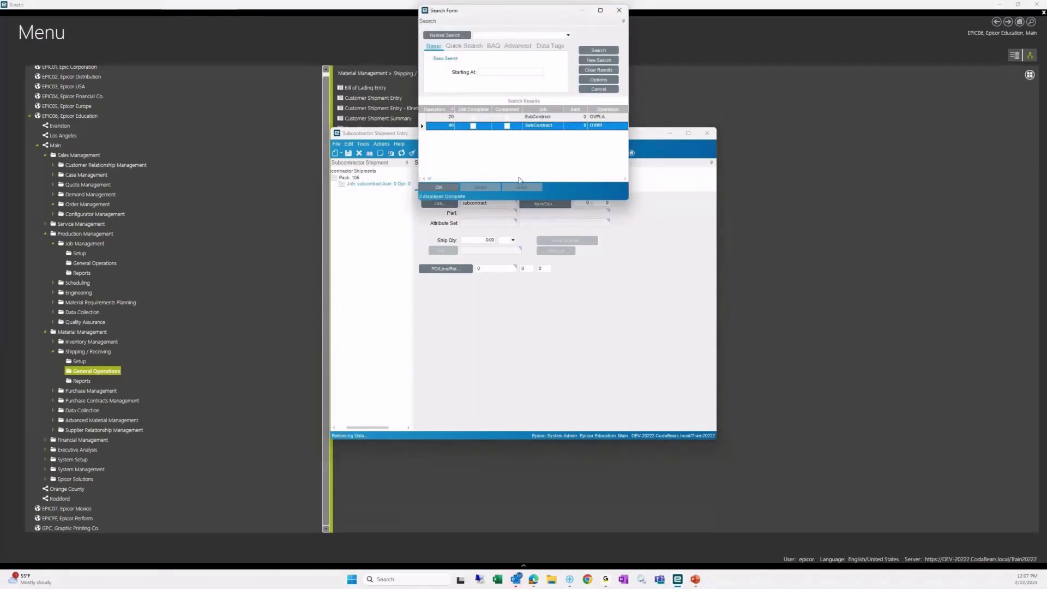
click(437, 187)
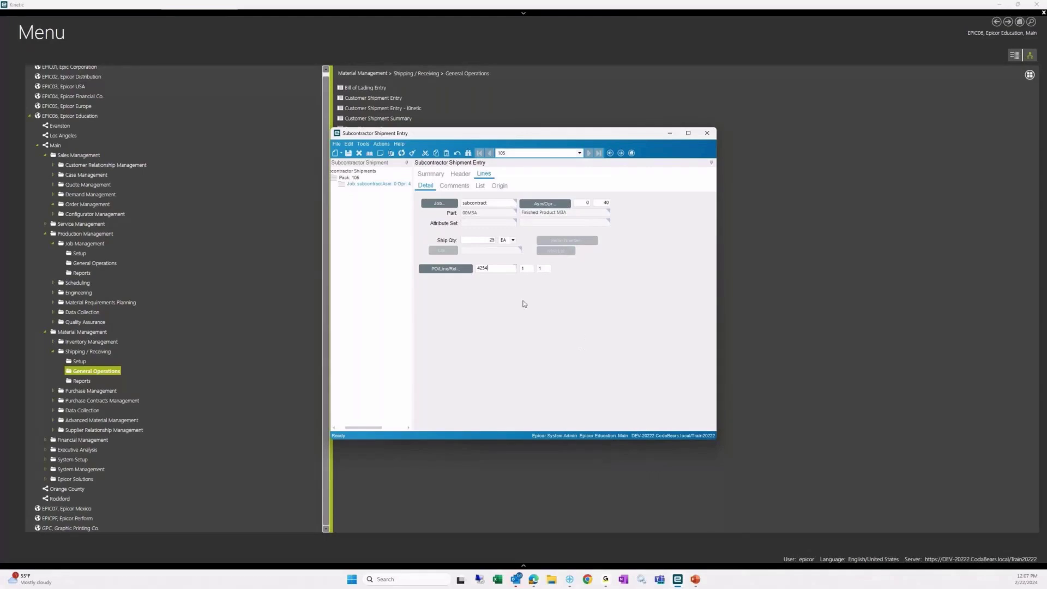
click(348, 154)
Step: Refresh Job Tracker's subcontract transactions, showing the Mfg-Ven 25 EA transaction for pack 105
click(523, 13)
click(199, 38)
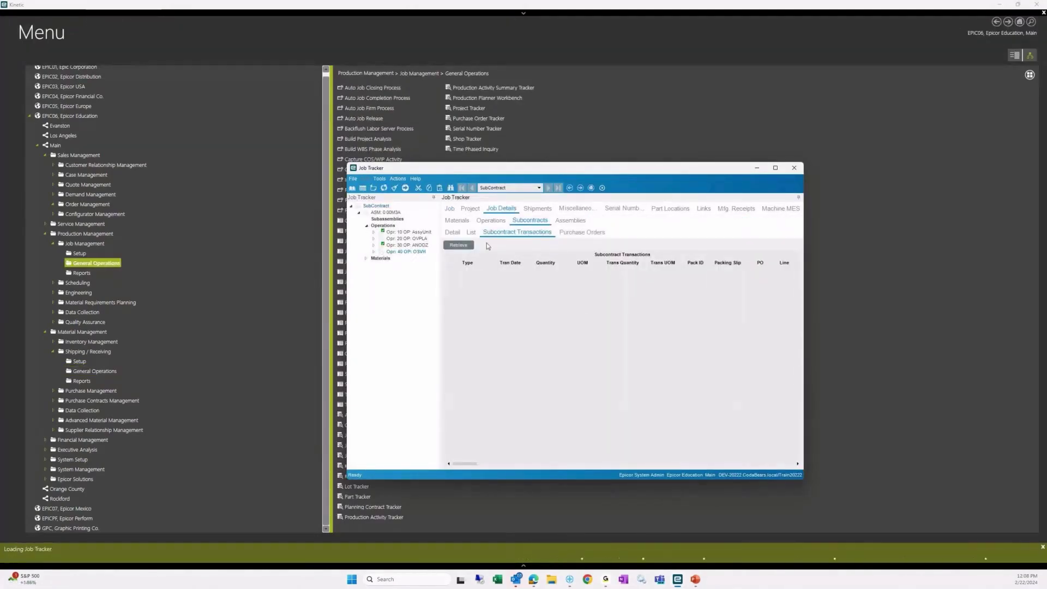
click(458, 245)
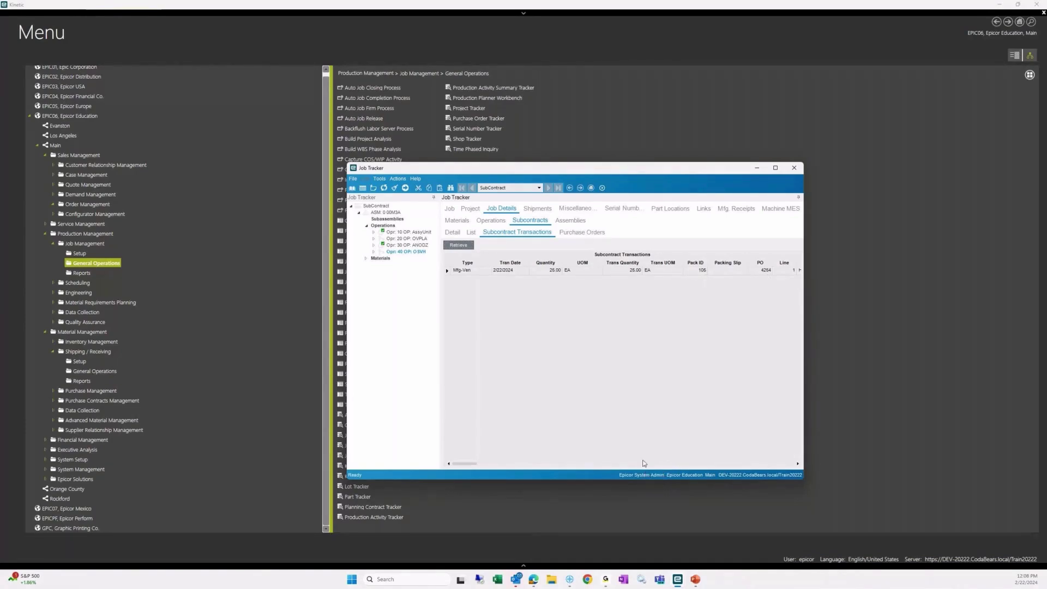
Step: Move Job Tracker aside and open Receipt Entry from Shipping/Receiving
drag(418, 168, 584, 177)
click(927, 278)
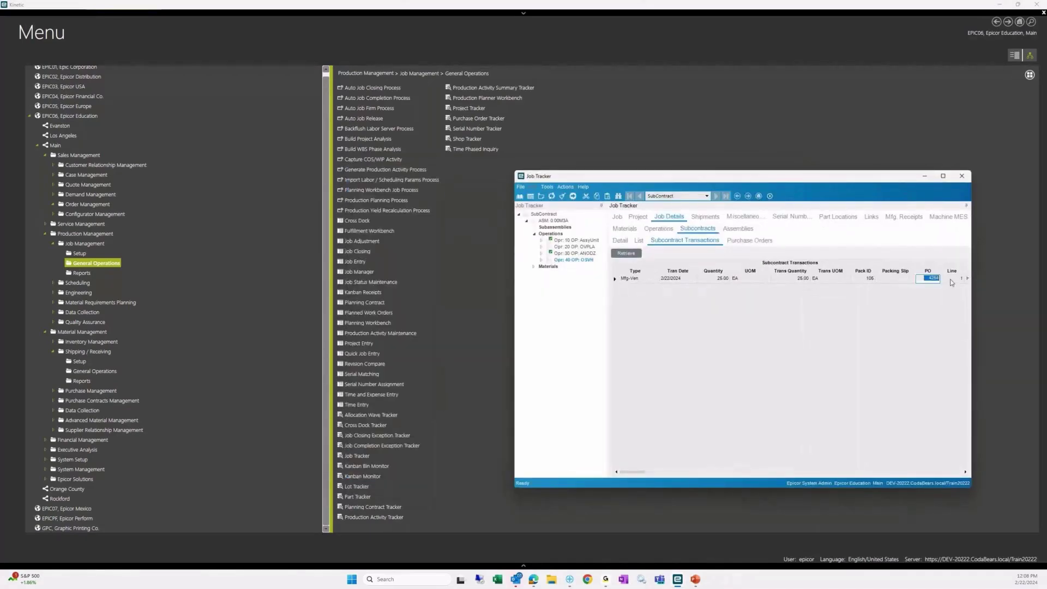
click(82, 373)
click(82, 372)
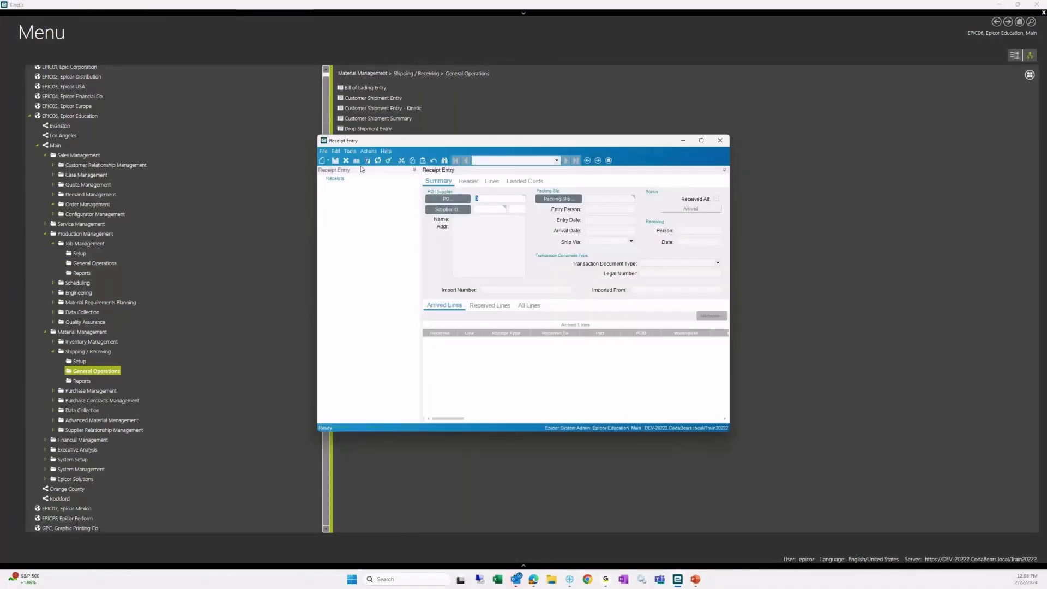
Step: Create a new receipt for PO 4254 with packing slip 46468
click(328, 160)
click(344, 170)
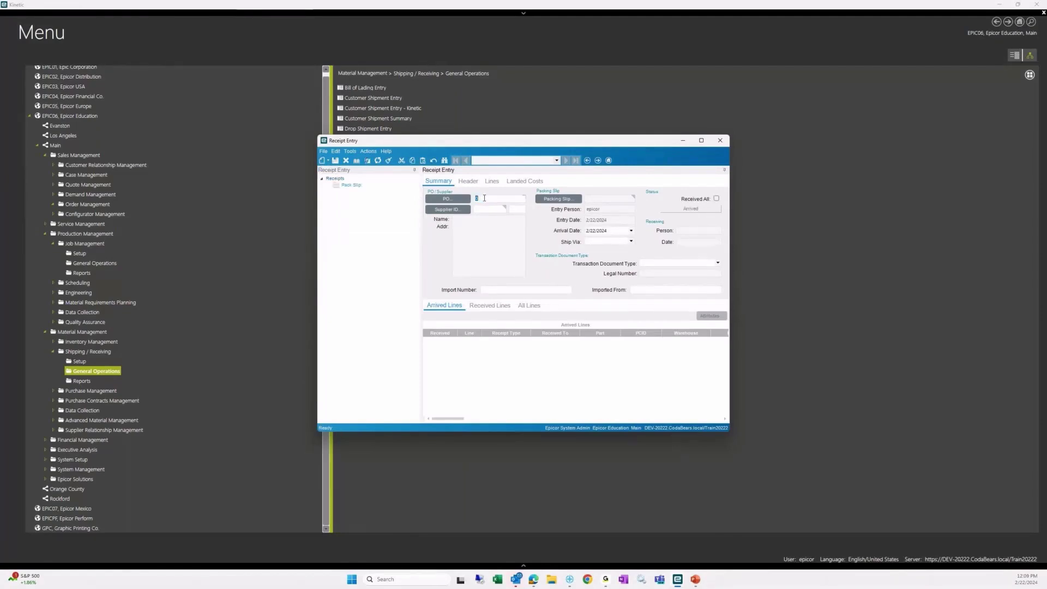
text(4254)
key(Tab)
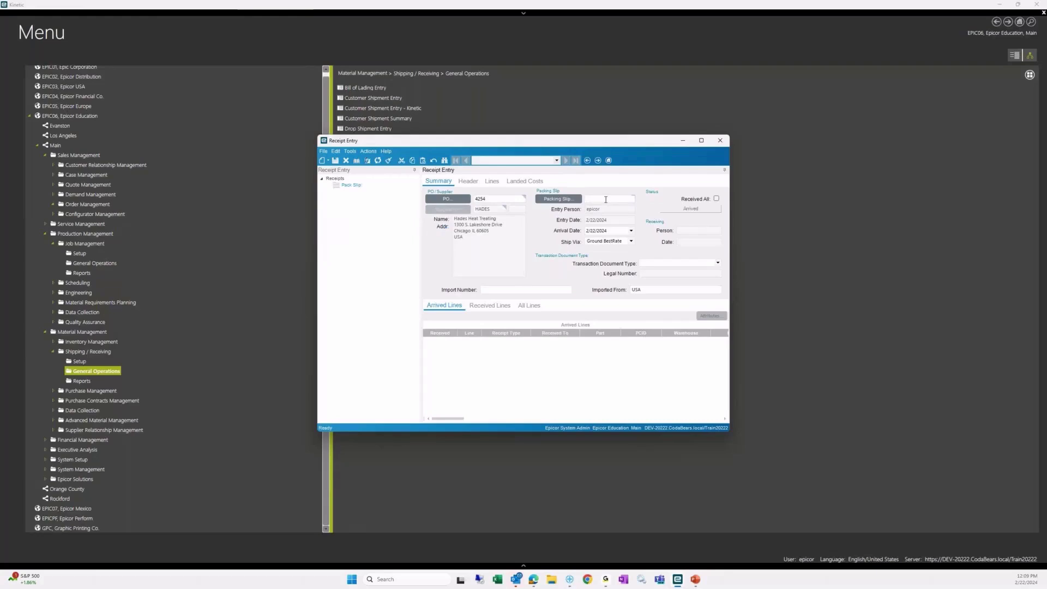
text(46468)
key(Tab)
click(491, 181)
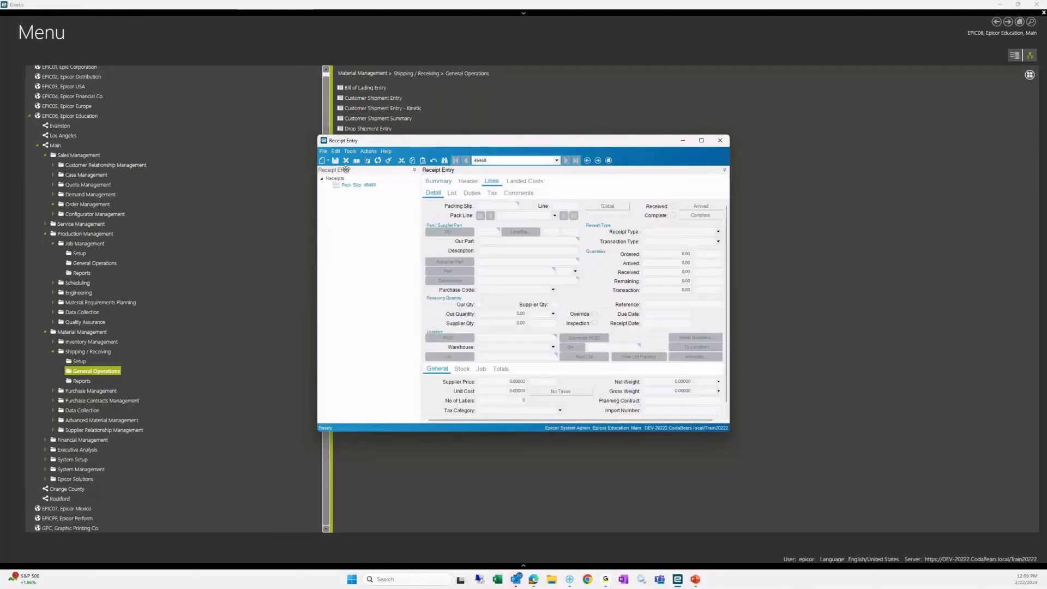
Step: Add a receipt line for PO line 1 and mark the receipt all received
click(327, 160)
click(349, 190)
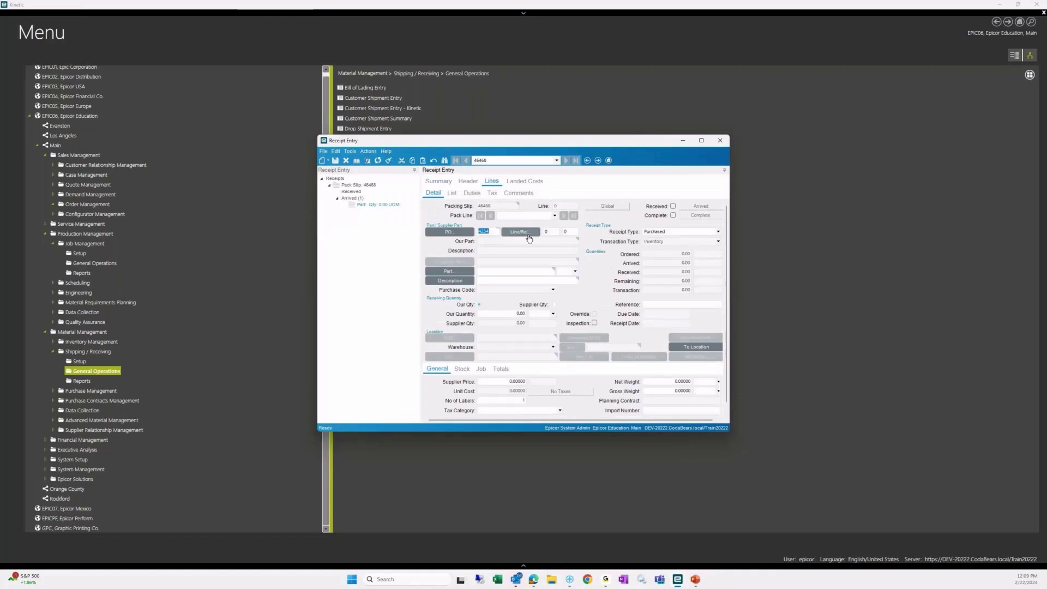
text(1)
key(Tab)
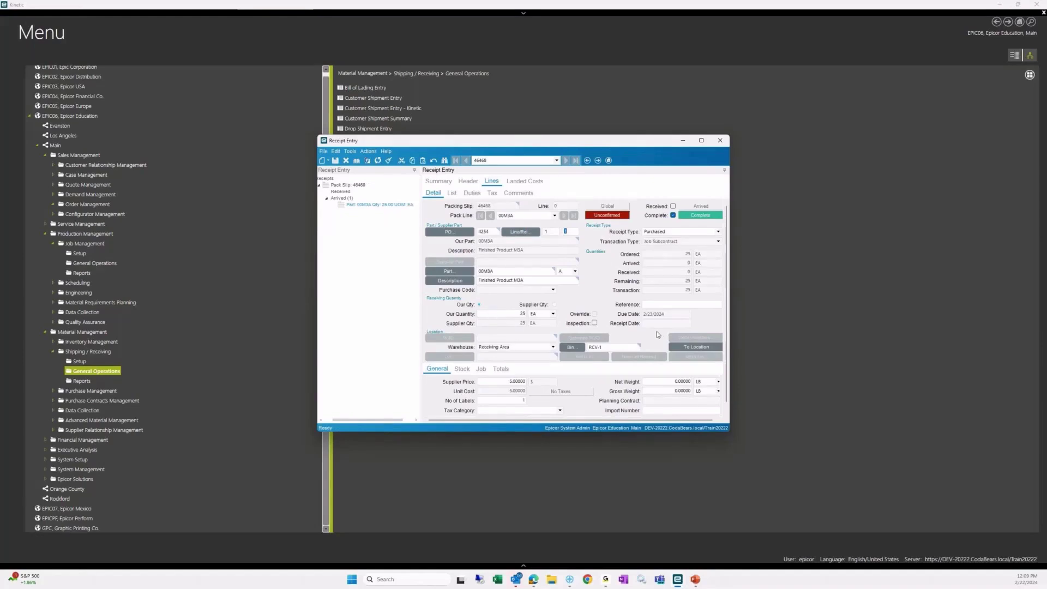
click(441, 181)
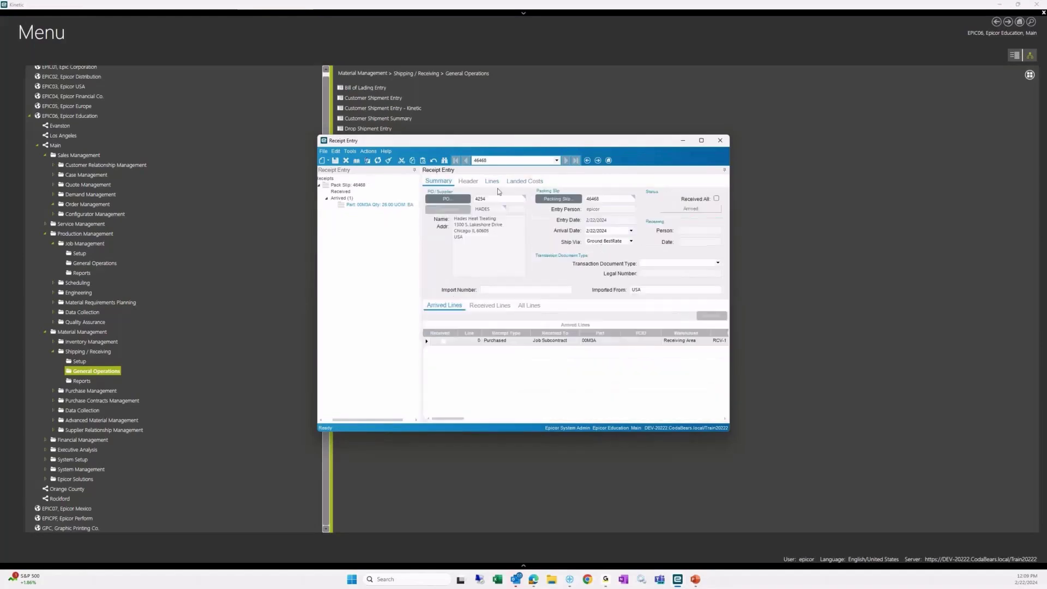
click(722, 198)
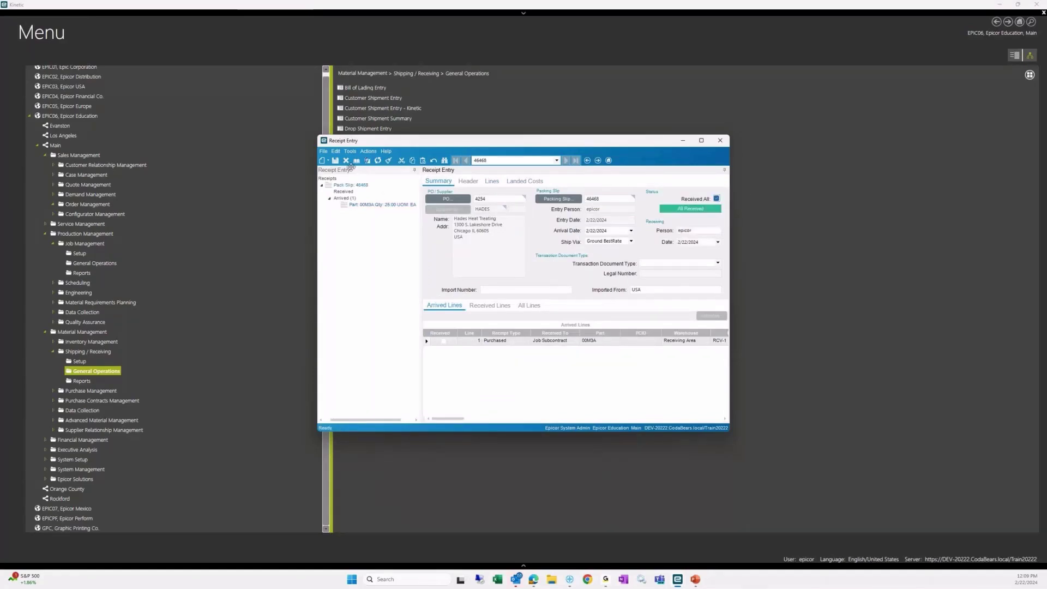
click(334, 160)
Step: Refresh Job Tracker's operations and transactions, showing both 25-unit Hades Heat Treating subcontract transactions
mouse_move(677, 580)
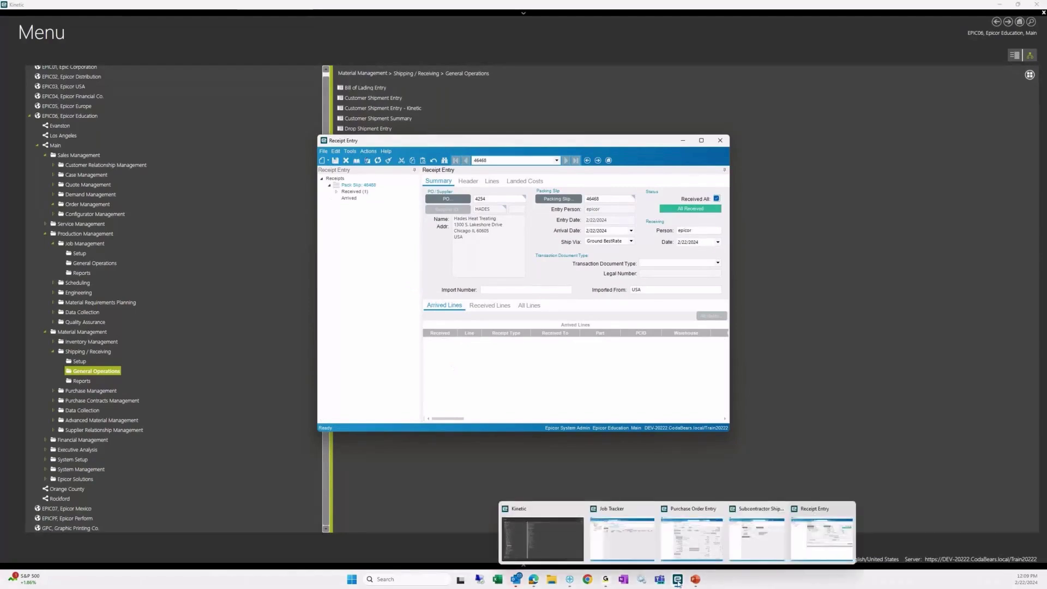
click(607, 543)
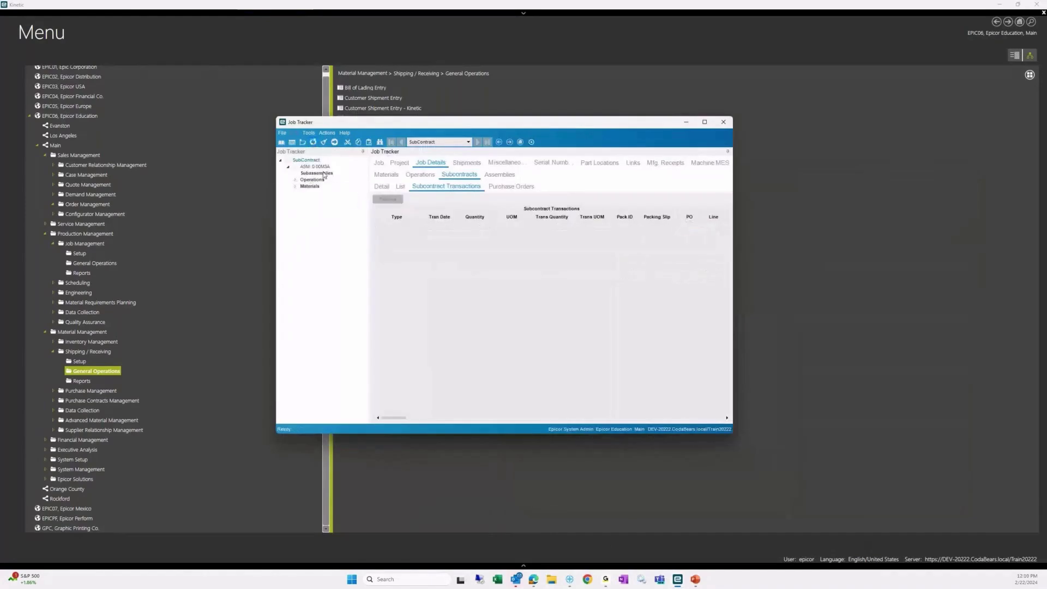
click(294, 180)
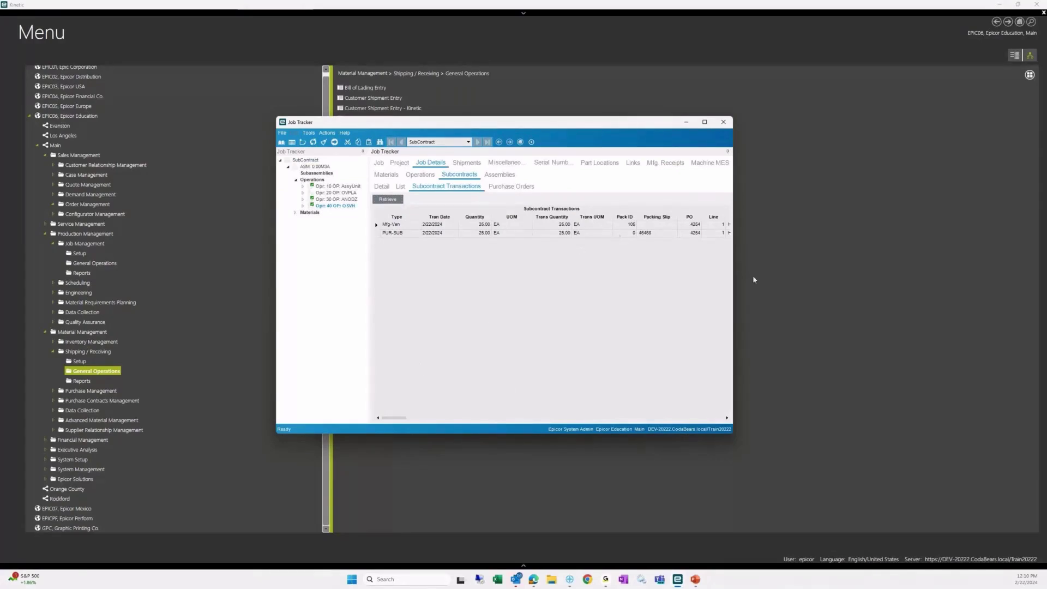
drag(733, 277, 972, 278)
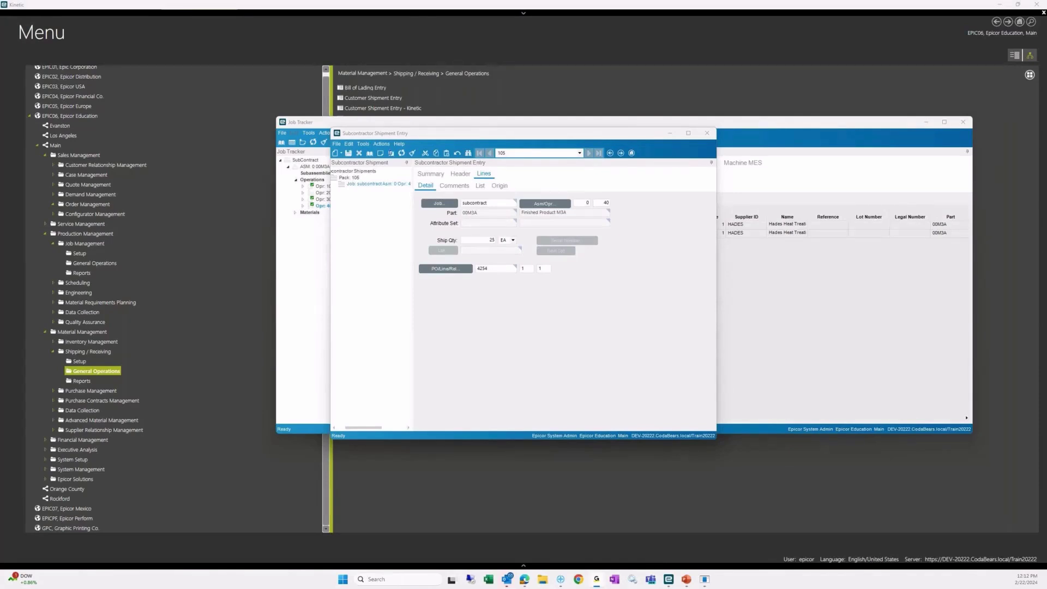
Step: Open Bill of Lading Entry with a new Customer bill of lading dated 2/22/2024
click(431, 173)
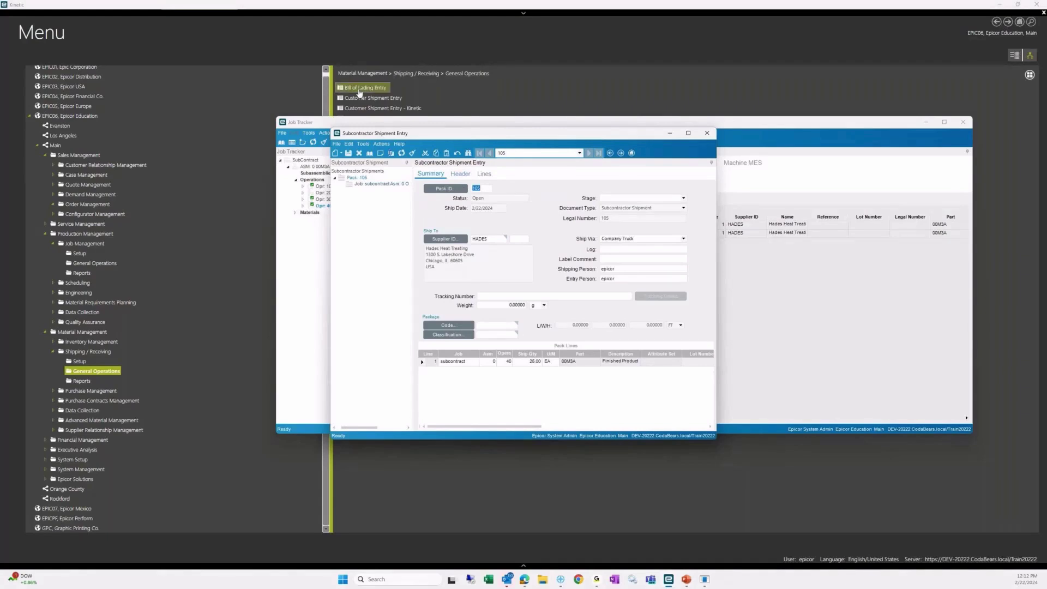
click(356, 89)
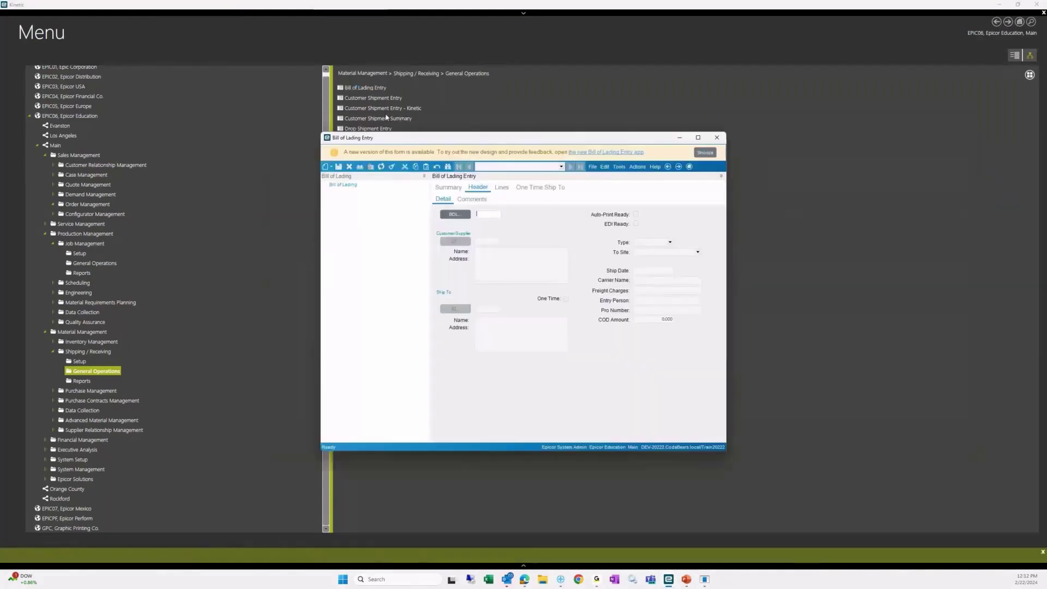
click(637, 166)
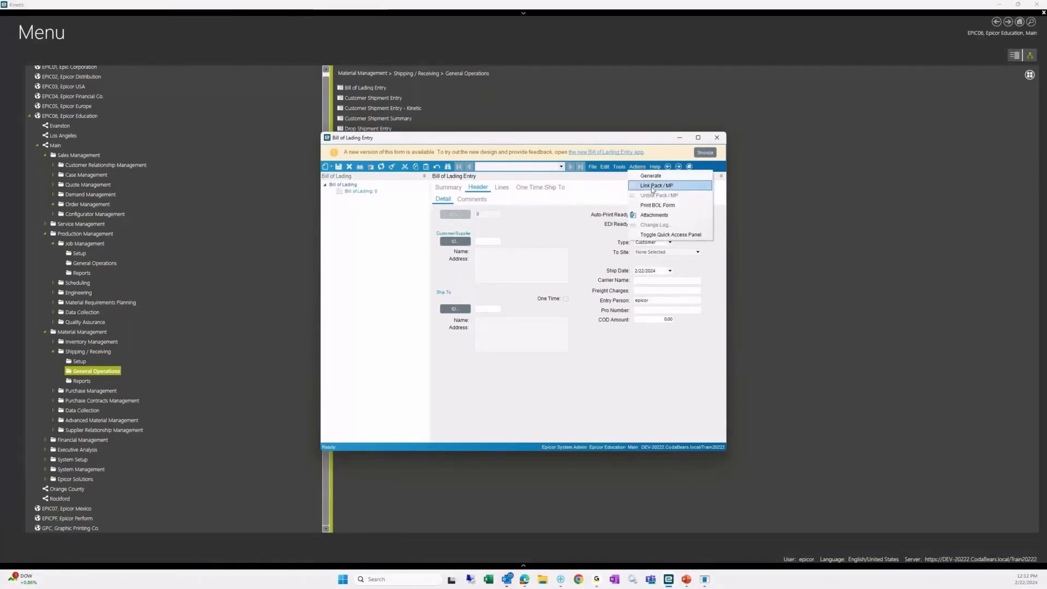
click(636, 167)
Step: Try customer ID 'hades' and dismiss the invalid customer error
click(486, 241)
text(hades)
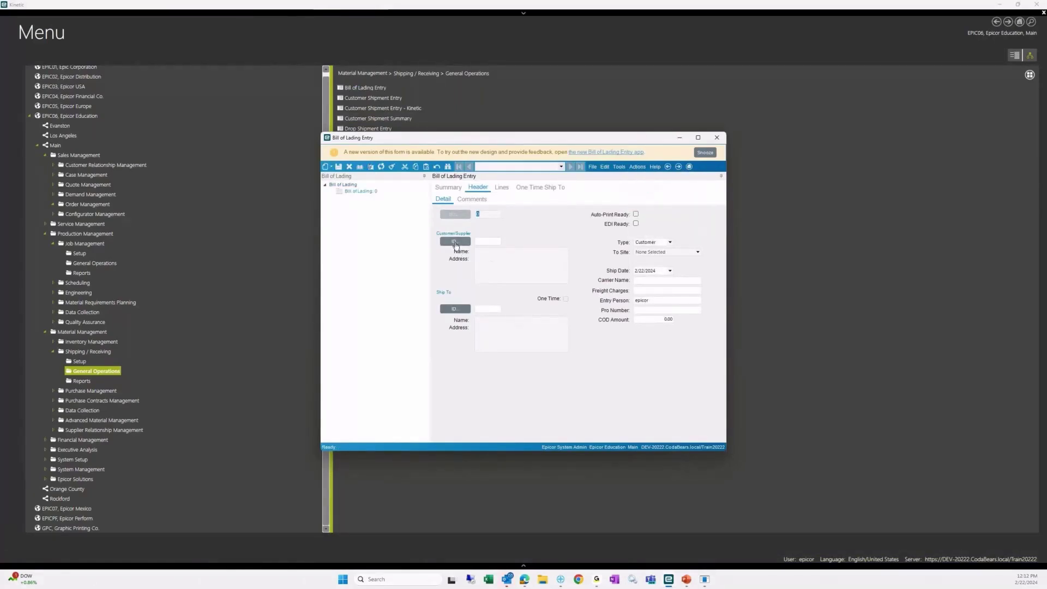
key(Tab)
click(530, 319)
Step: Choose Ace Molding Co as the bill of lading customer, then search for packs to link
click(460, 242)
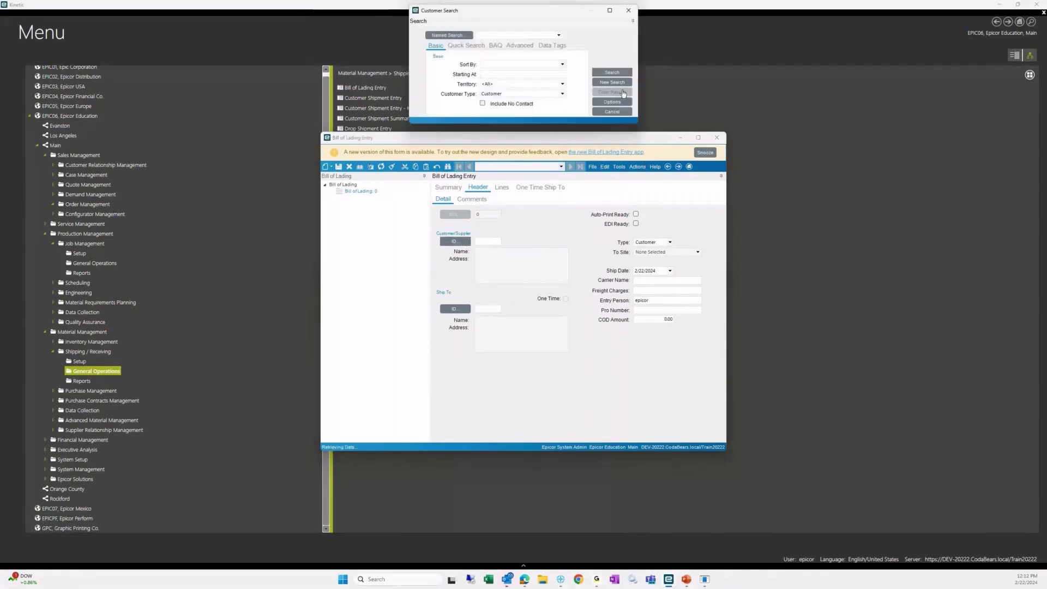
click(612, 72)
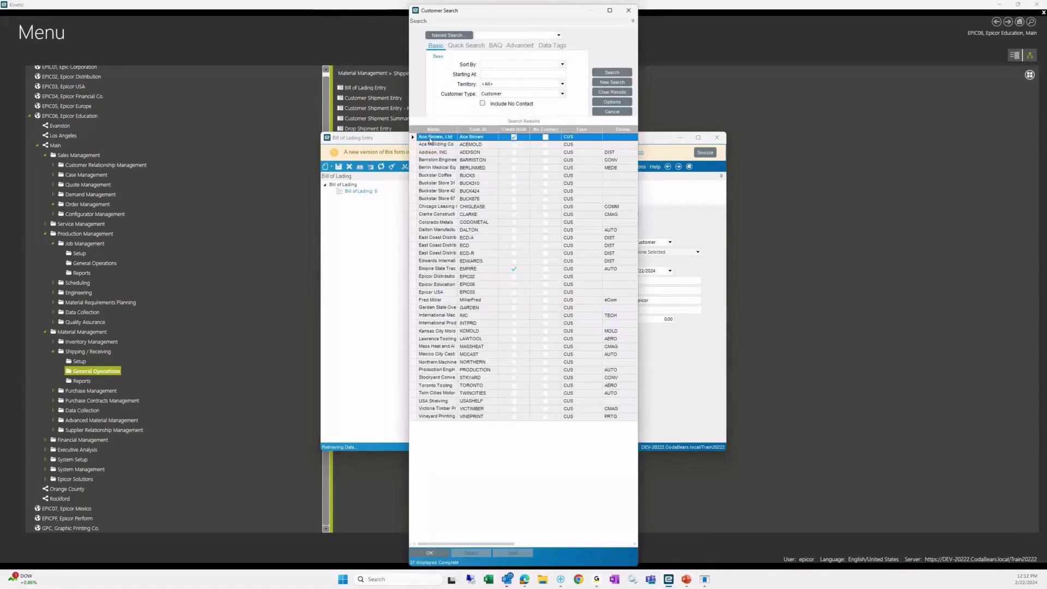
click(430, 145)
double_click(431, 145)
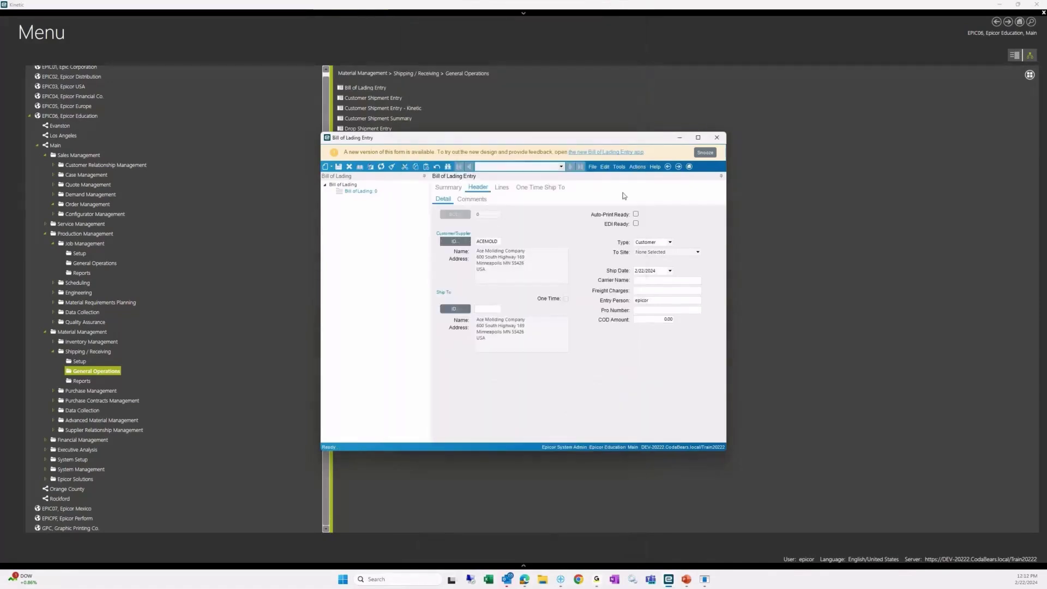
click(638, 167)
click(657, 185)
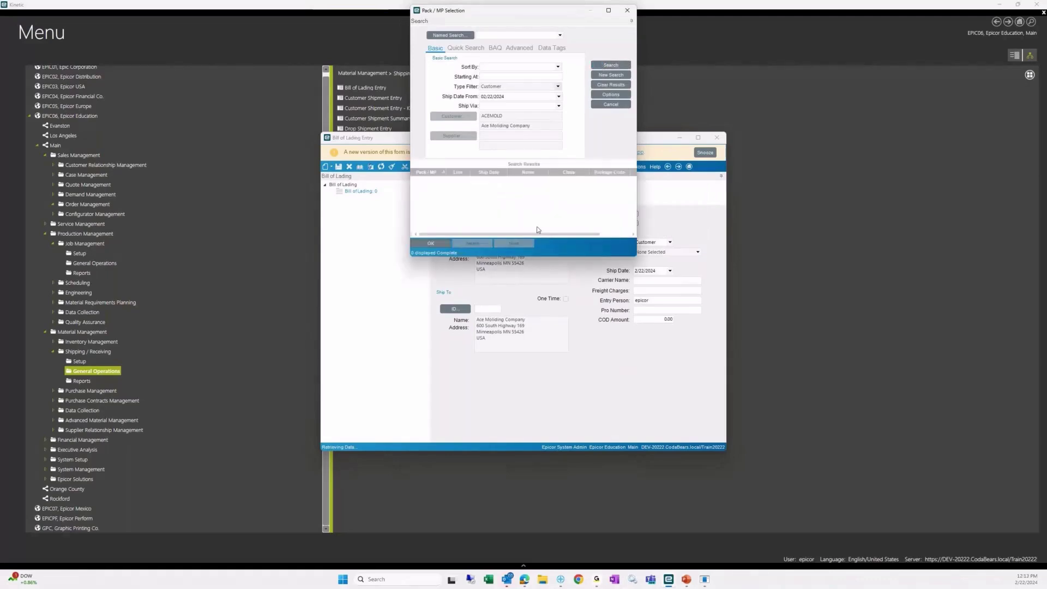
Step: Dismiss the empty Pack/MP Selection and exit Bill of Lading Entry
click(611, 104)
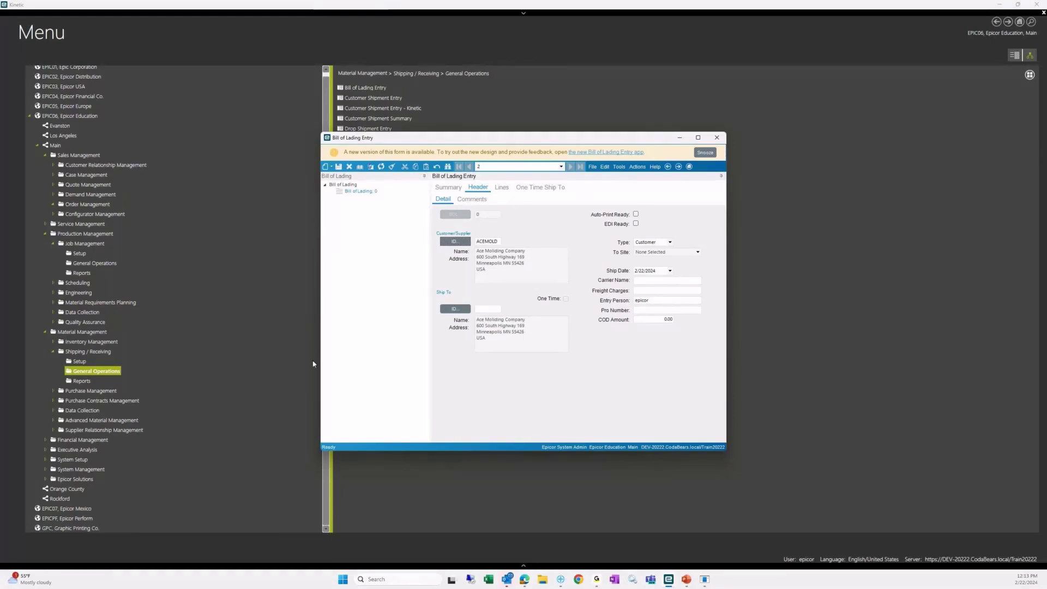
click(718, 140)
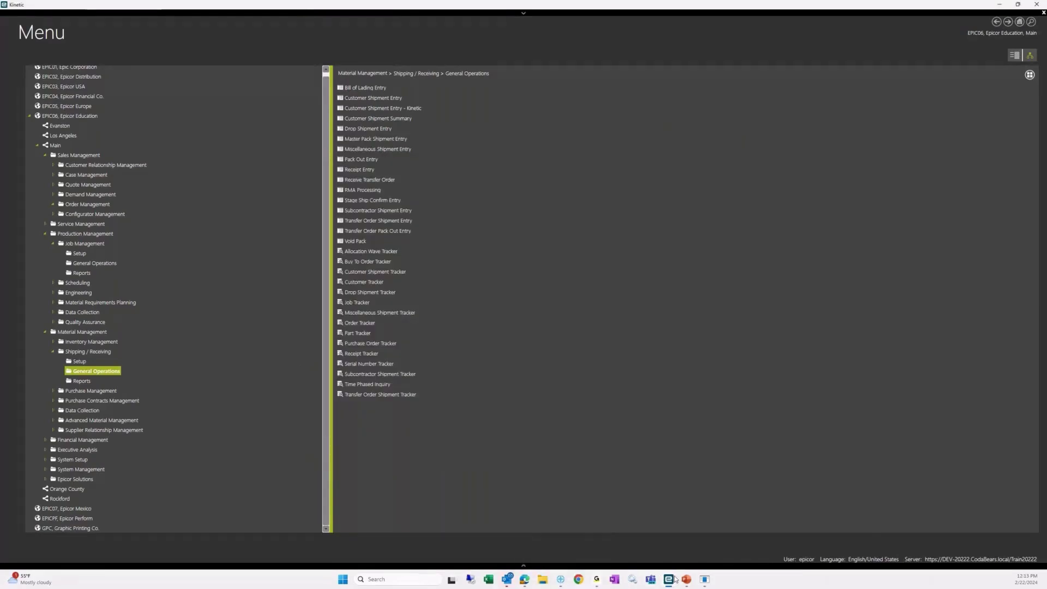
Step: Print pack 105's subcontractor shipment with the Pack Label option selected
mouse_move(668, 578)
click(752, 526)
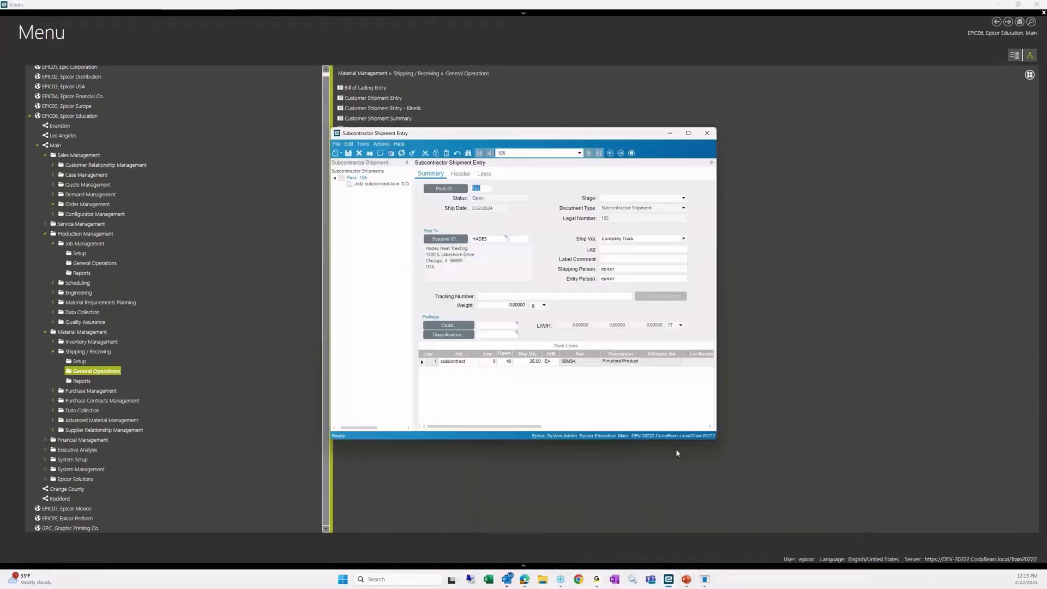
click(381, 144)
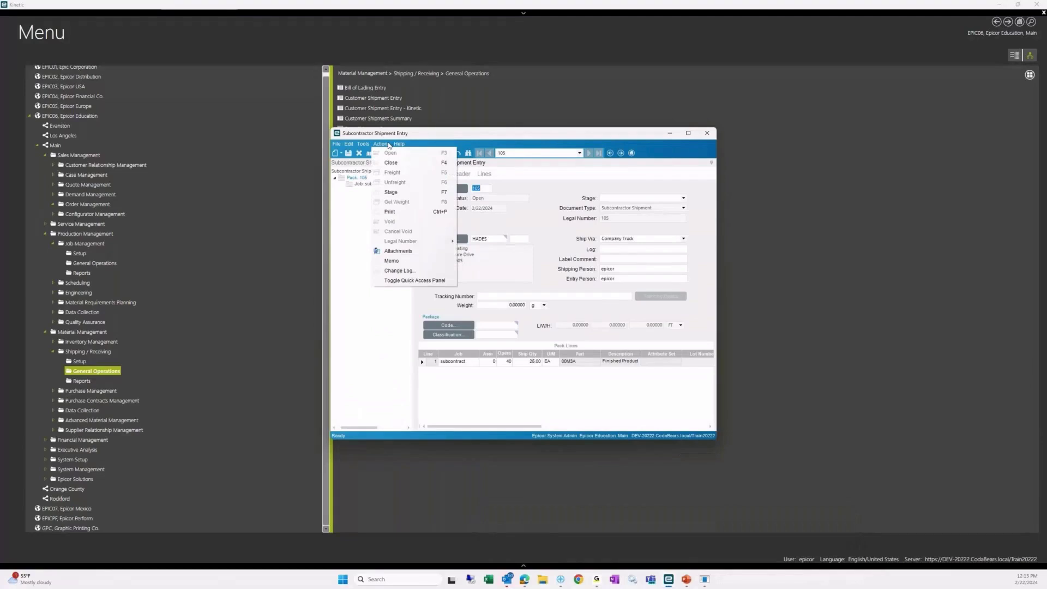
click(397, 212)
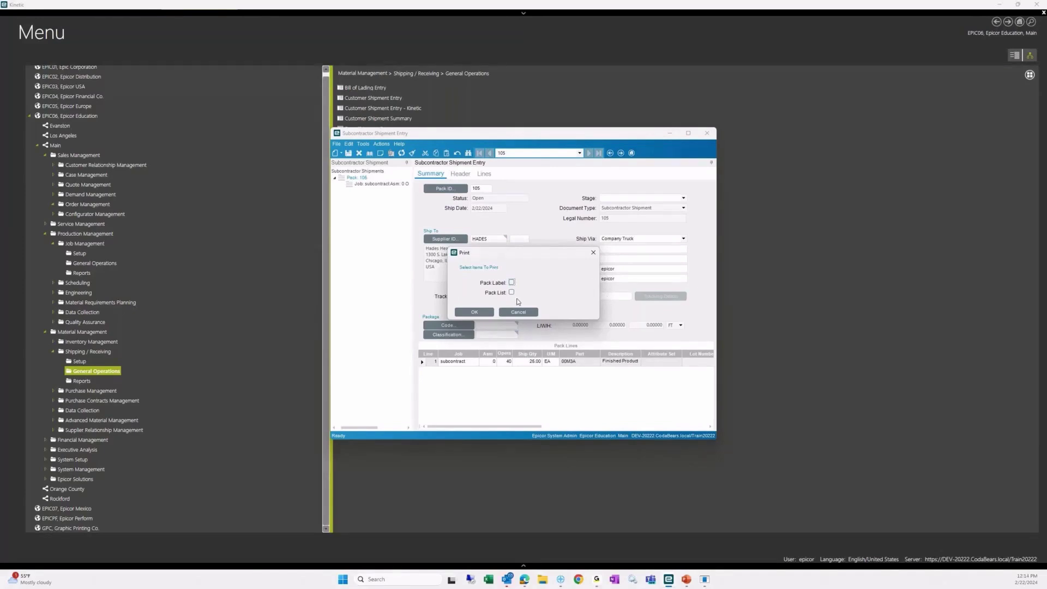
click(512, 282)
click(477, 312)
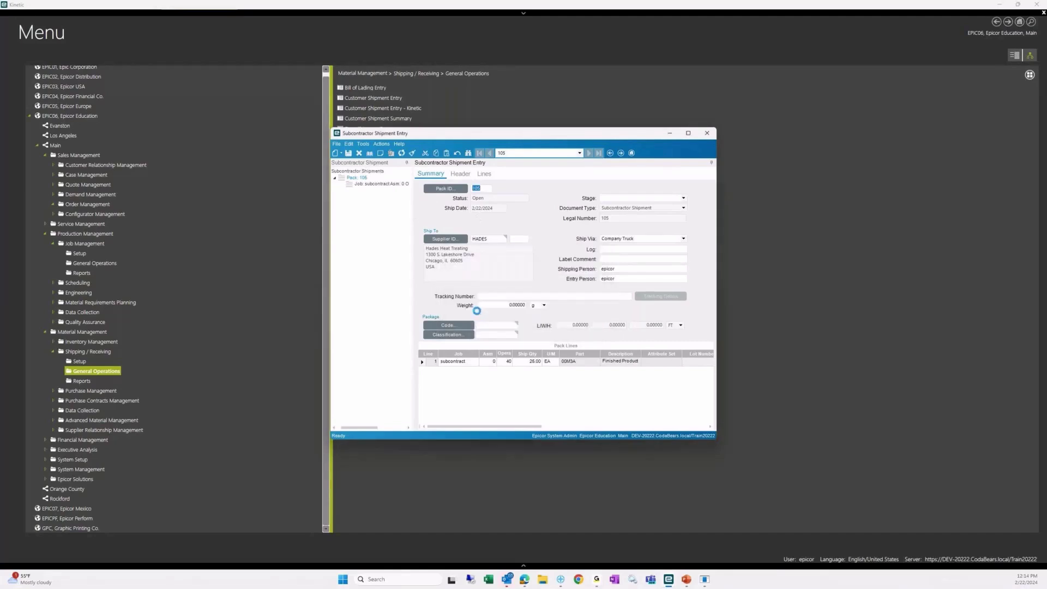